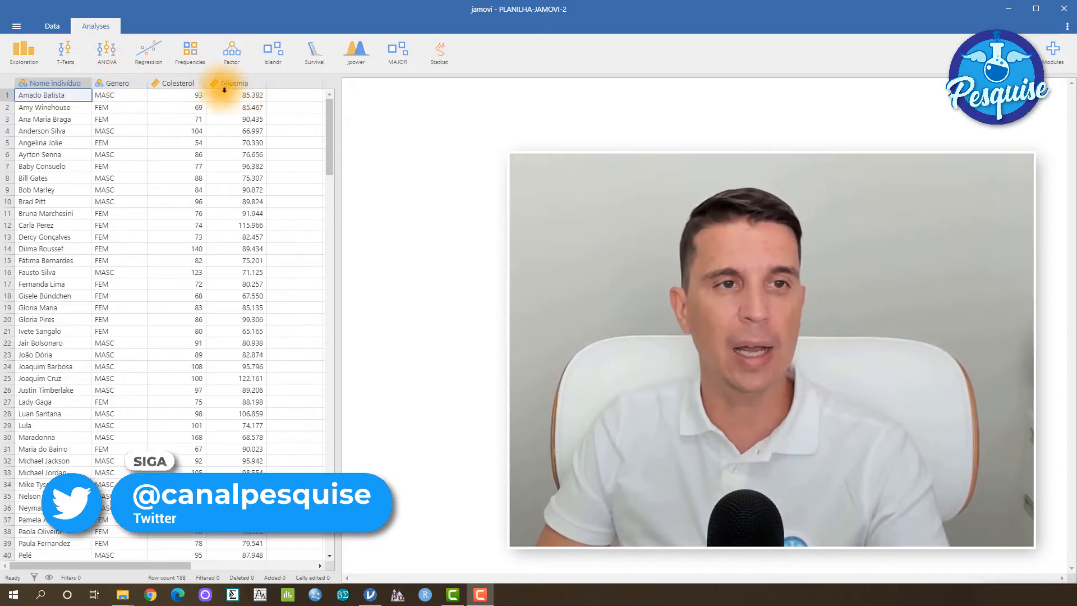
click(192, 82)
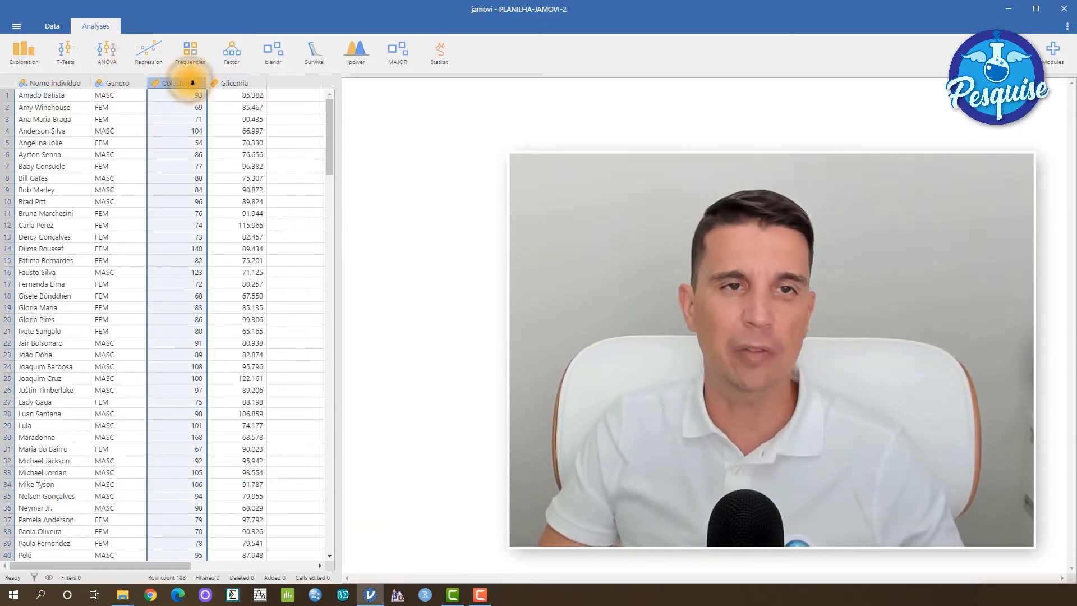
click(225, 83)
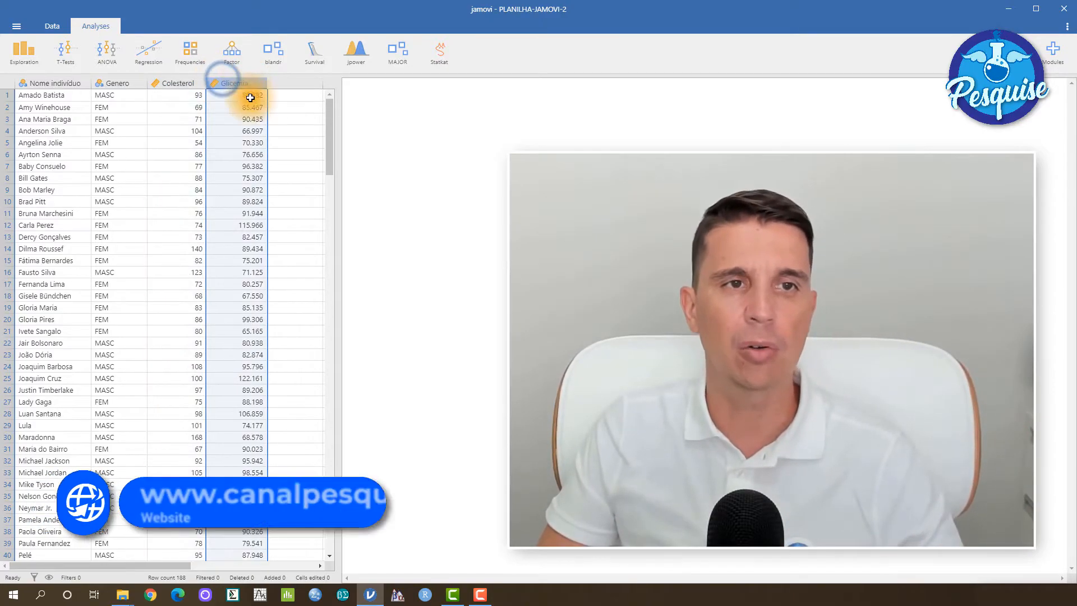
click(67, 96)
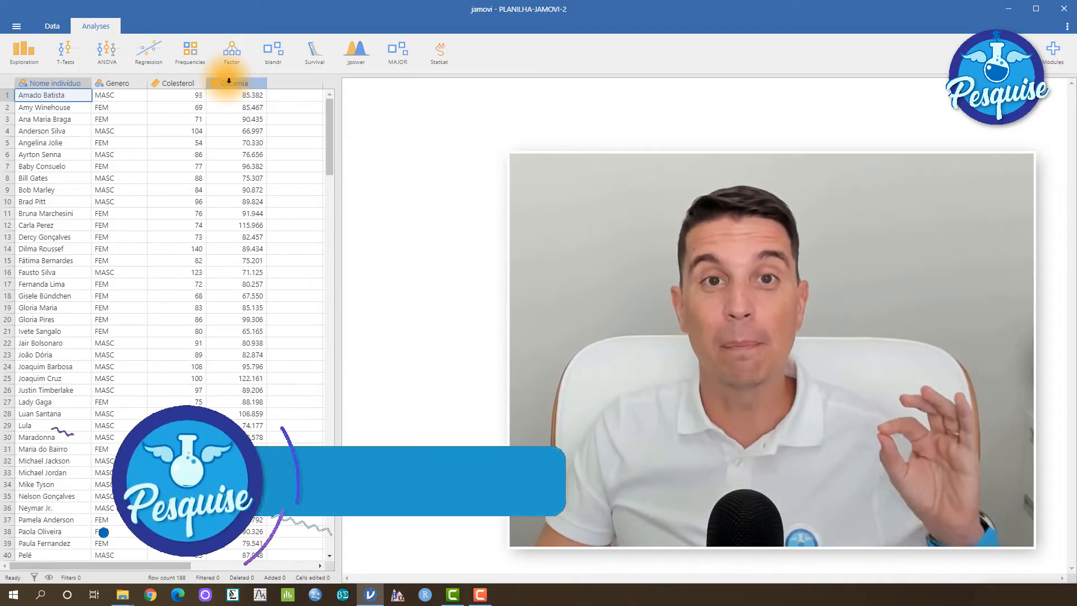
Set up an Independent Samples T-Test with Colesterol and Glicemia as dependent variables and Genero as the grouping variable
click(73, 48)
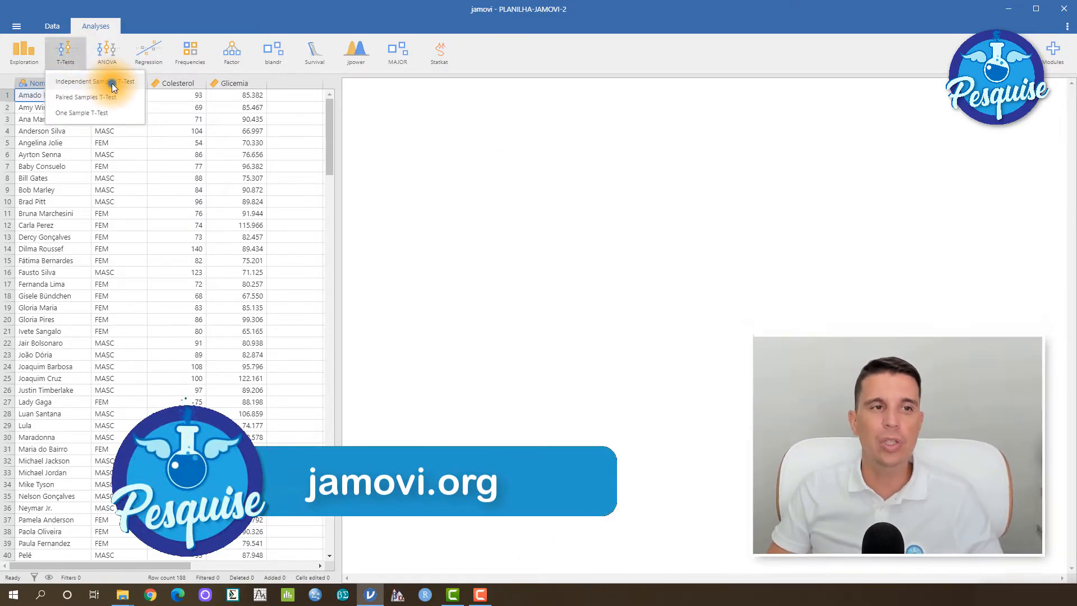
click(112, 83)
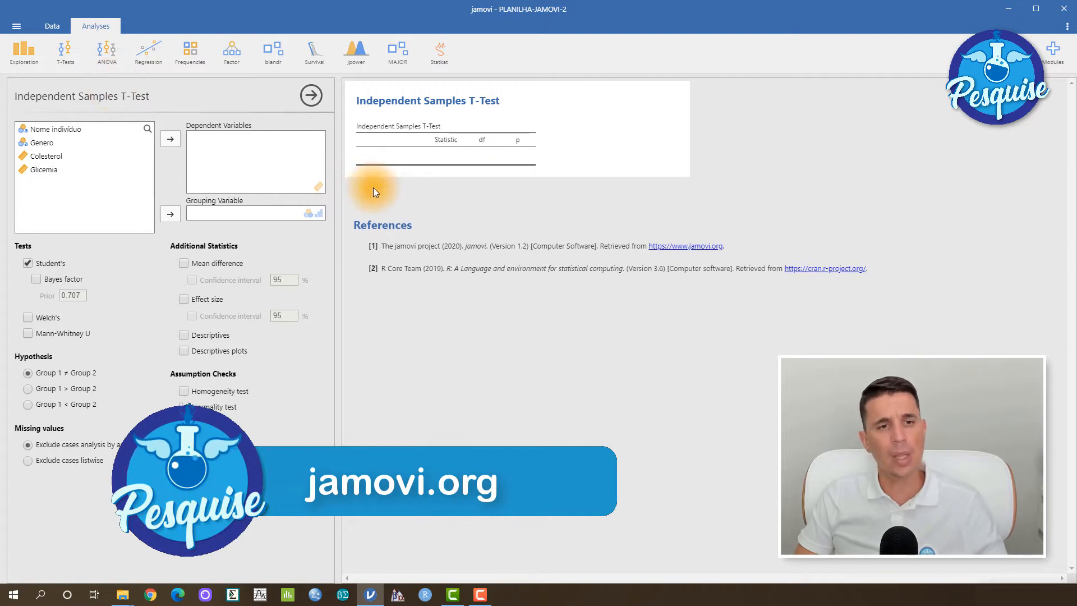
click(53, 144)
click(171, 215)
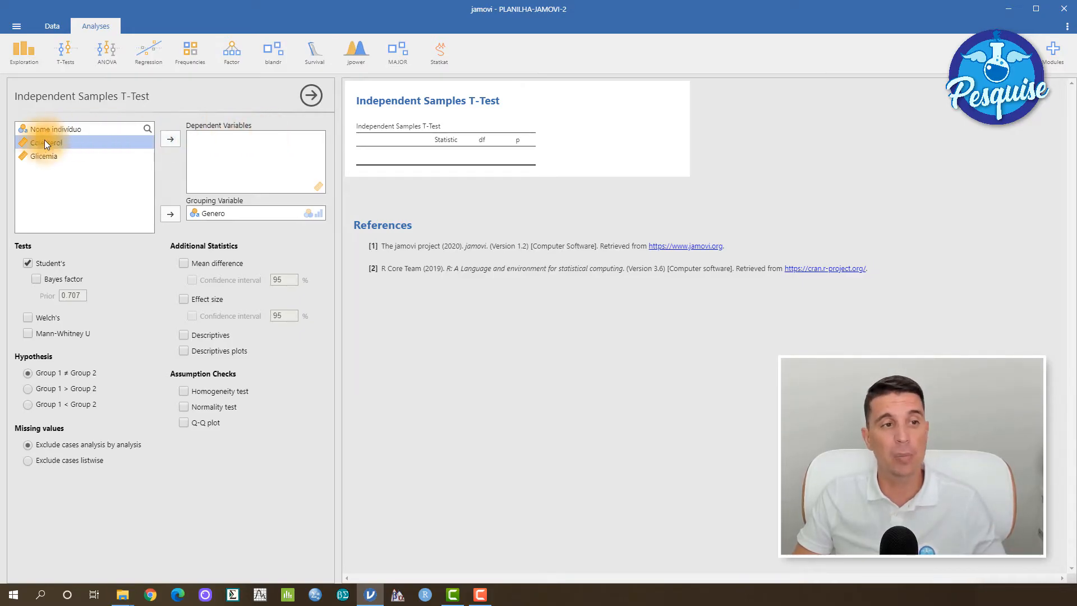
shift+click(55, 155)
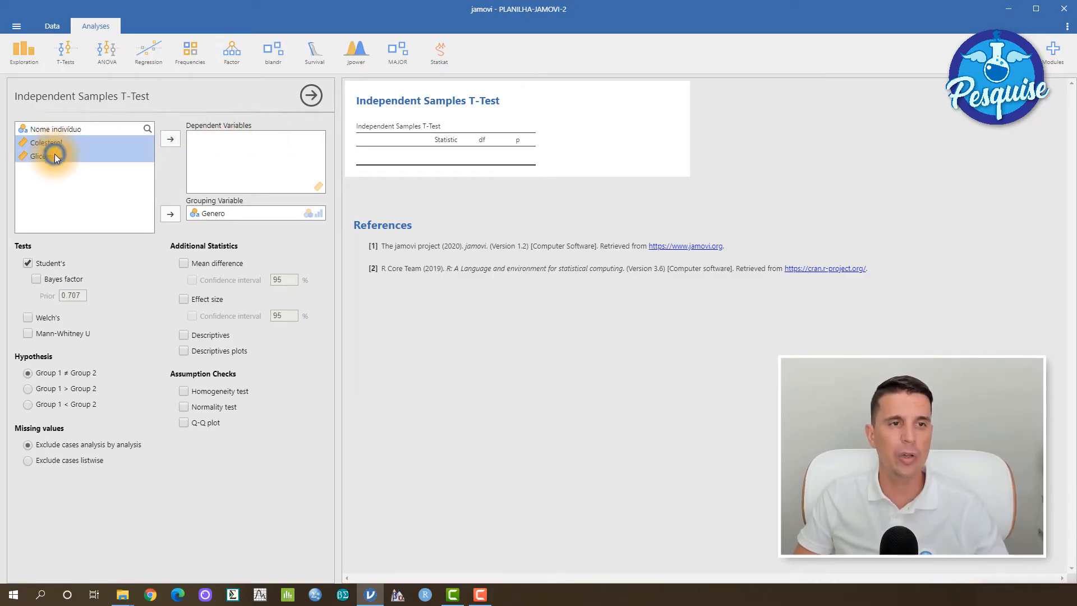
click(172, 140)
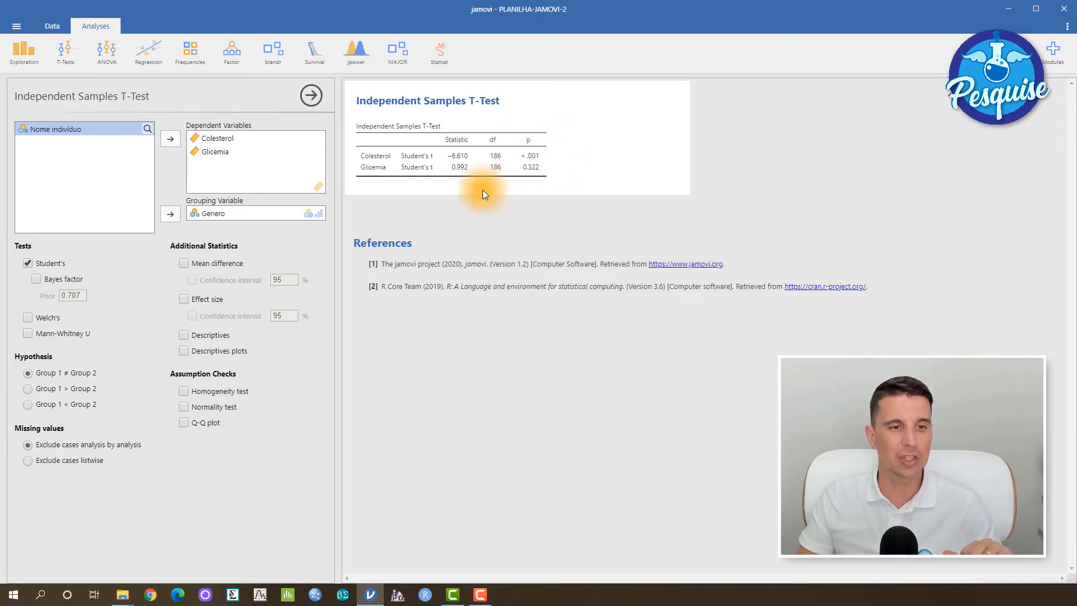
Add Descriptives and Descriptives plots to the t-test output and review the group tables and plots
click(184, 335)
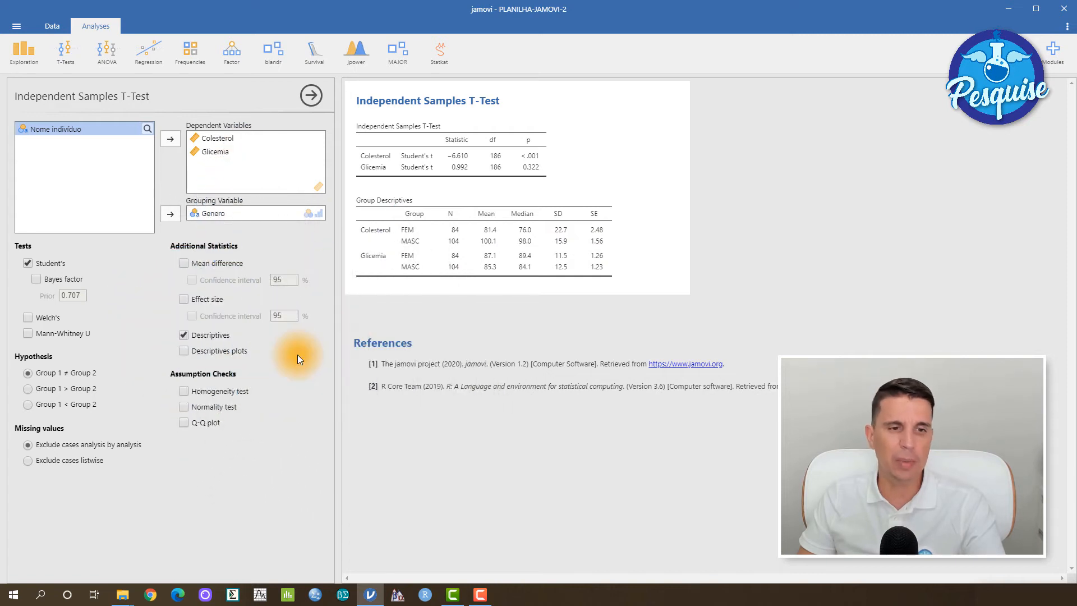
click(185, 352)
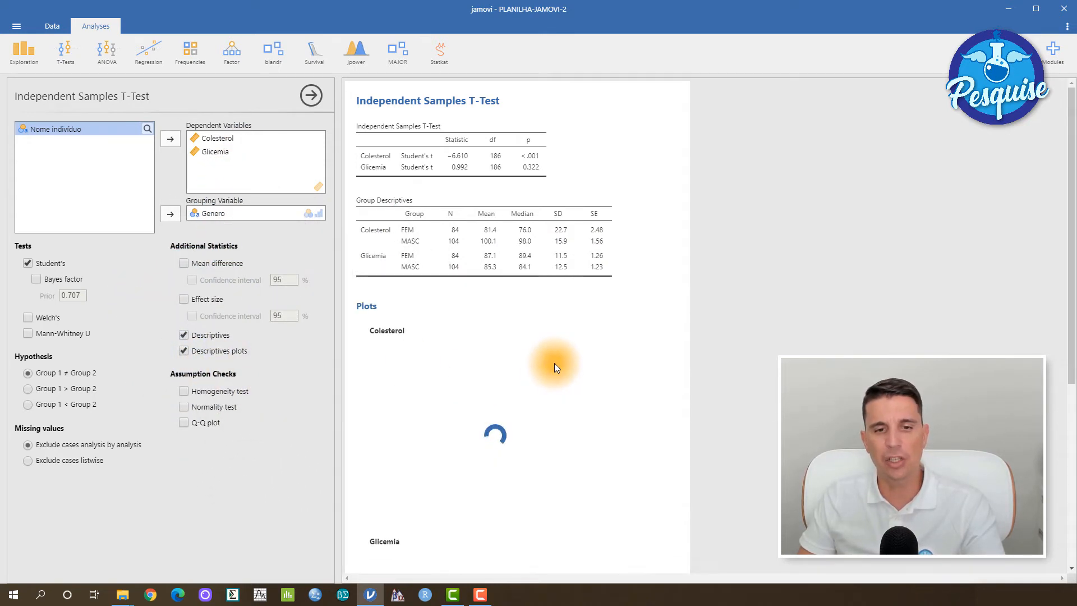
scroll(555, 364, down, 1)
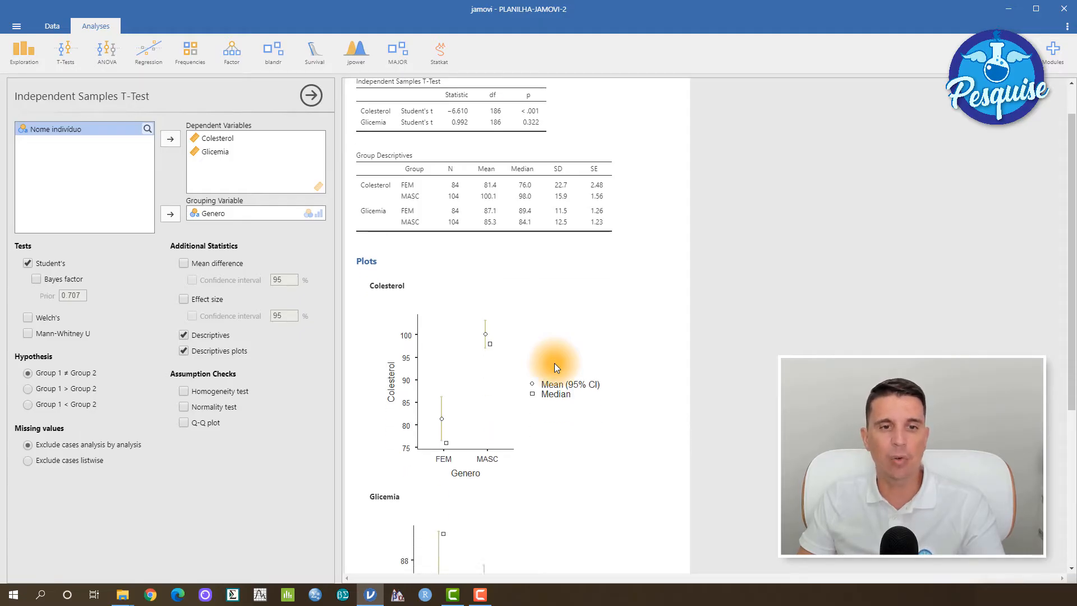
scroll(555, 363, down, 2)
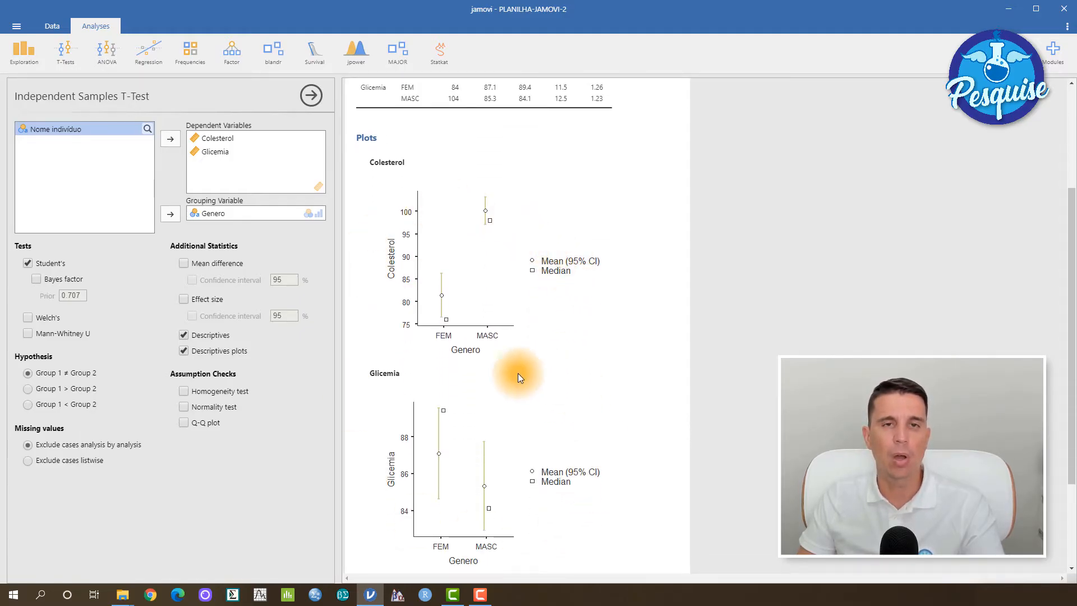
scroll(515, 453, down, 1)
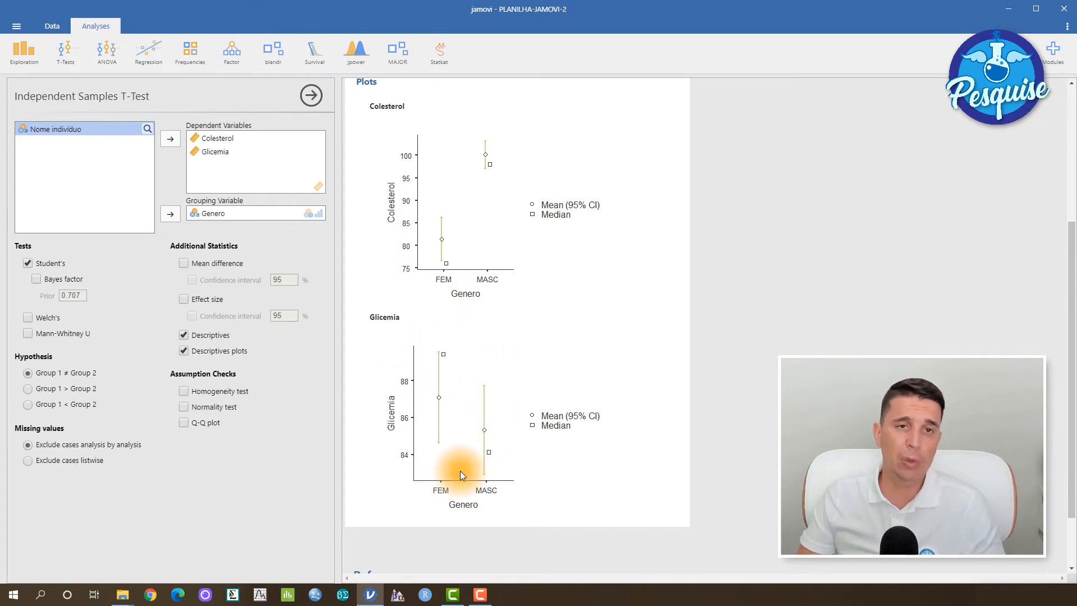
scroll(460, 471, up, 4)
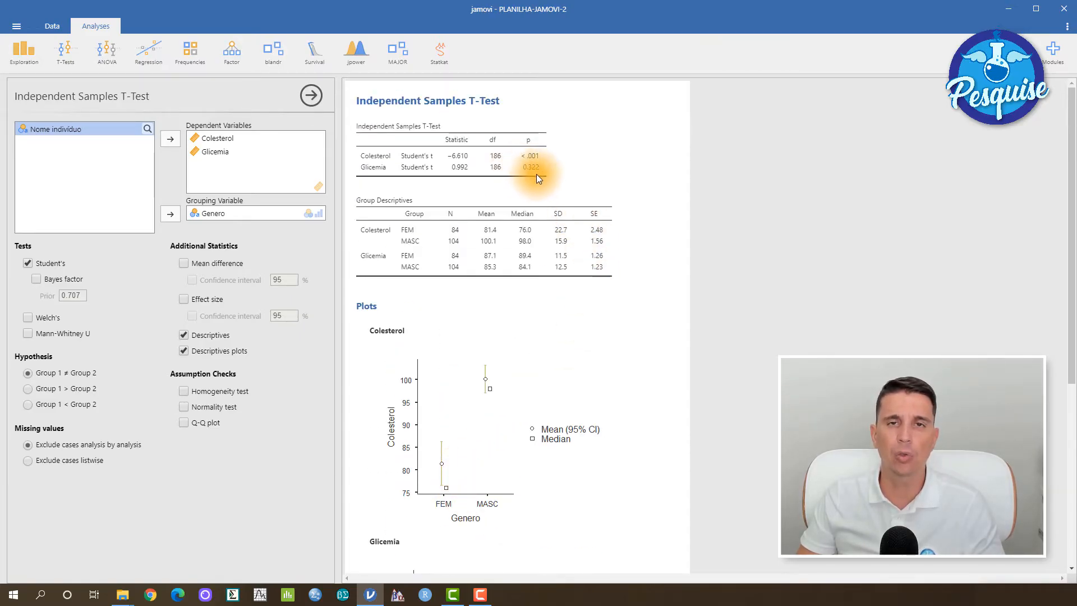
scroll(513, 315, down, 2)
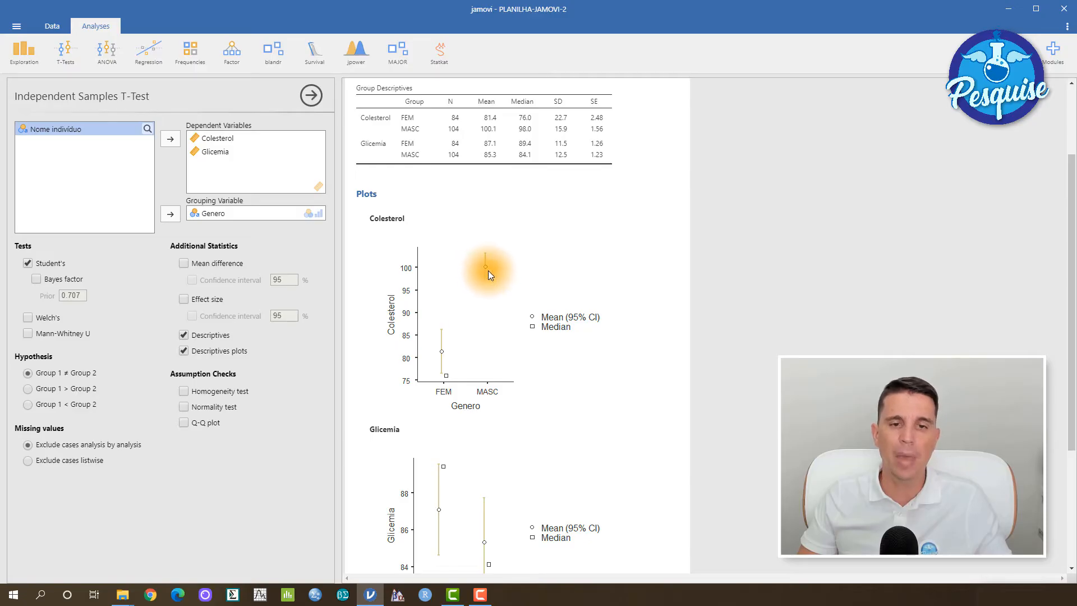
scroll(477, 328, up, 3)
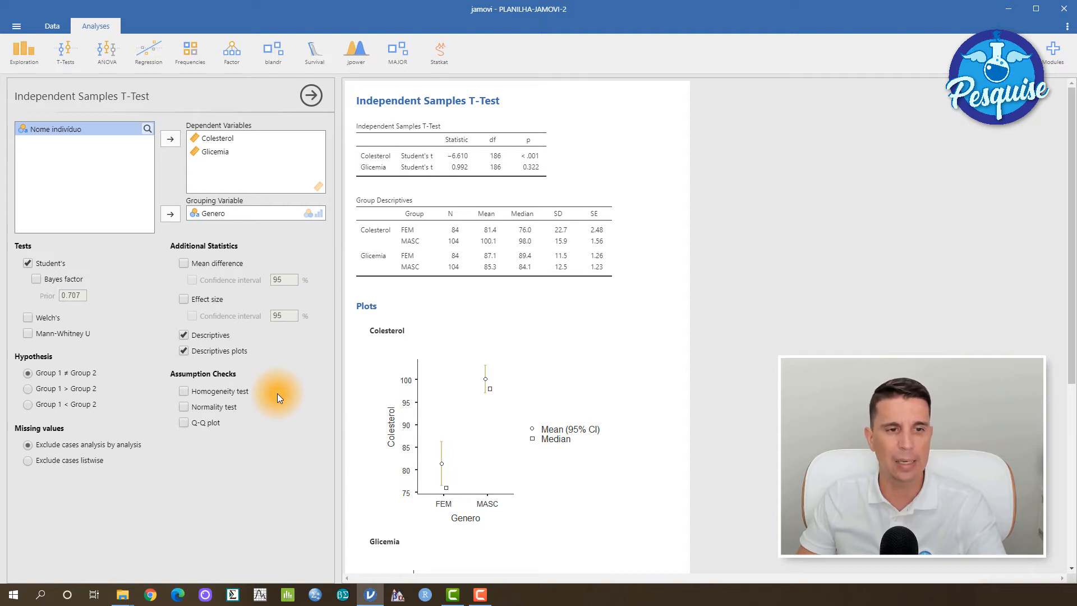
Enable the homogeneity test and the normality test as assumption checks for the t-test
click(184, 391)
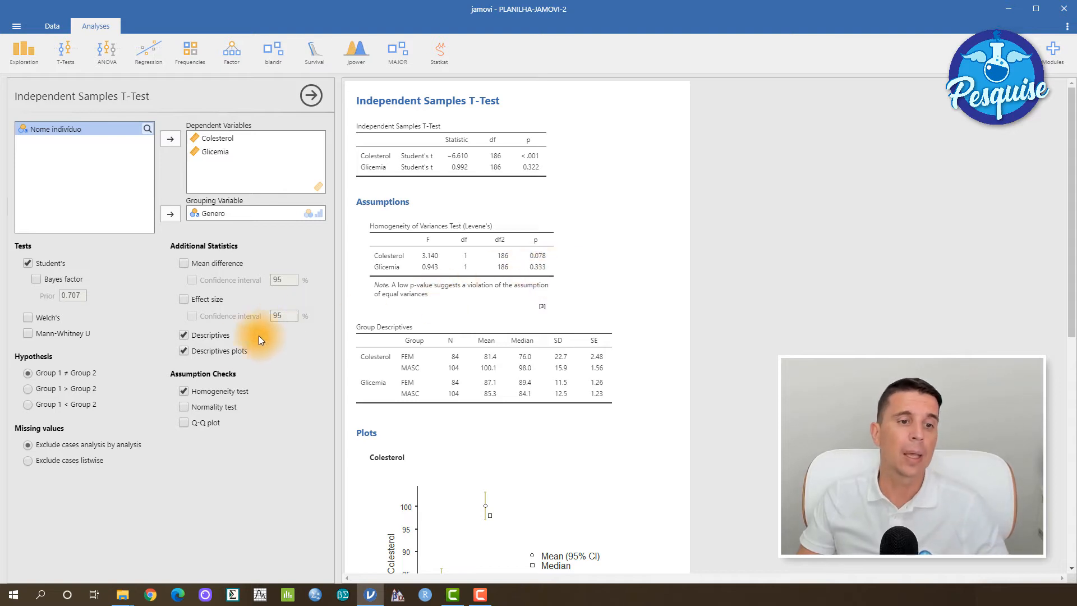
click(184, 407)
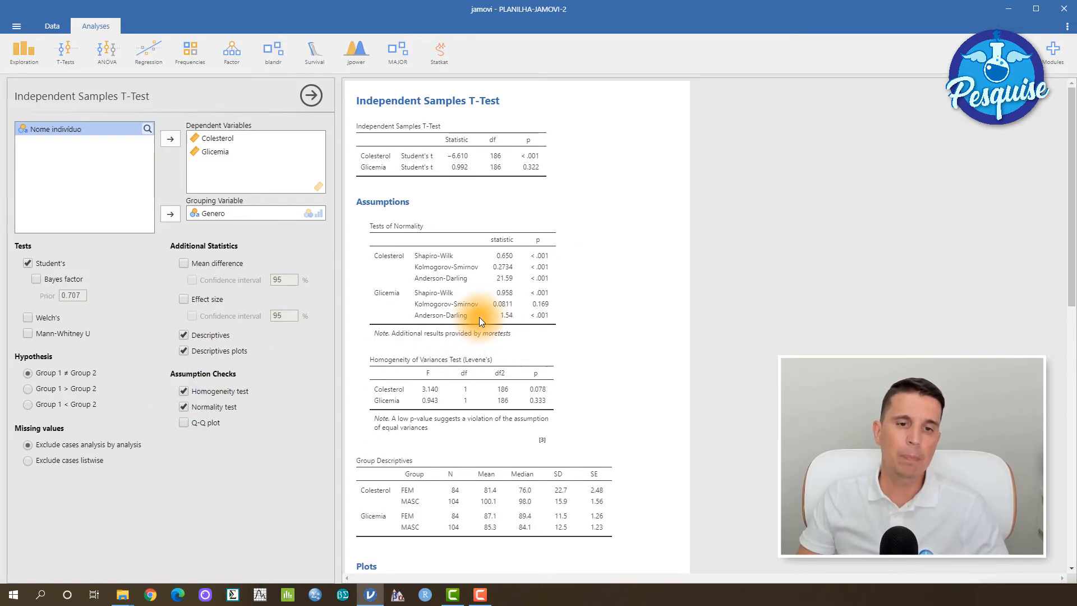
scroll(480, 315, down, 1)
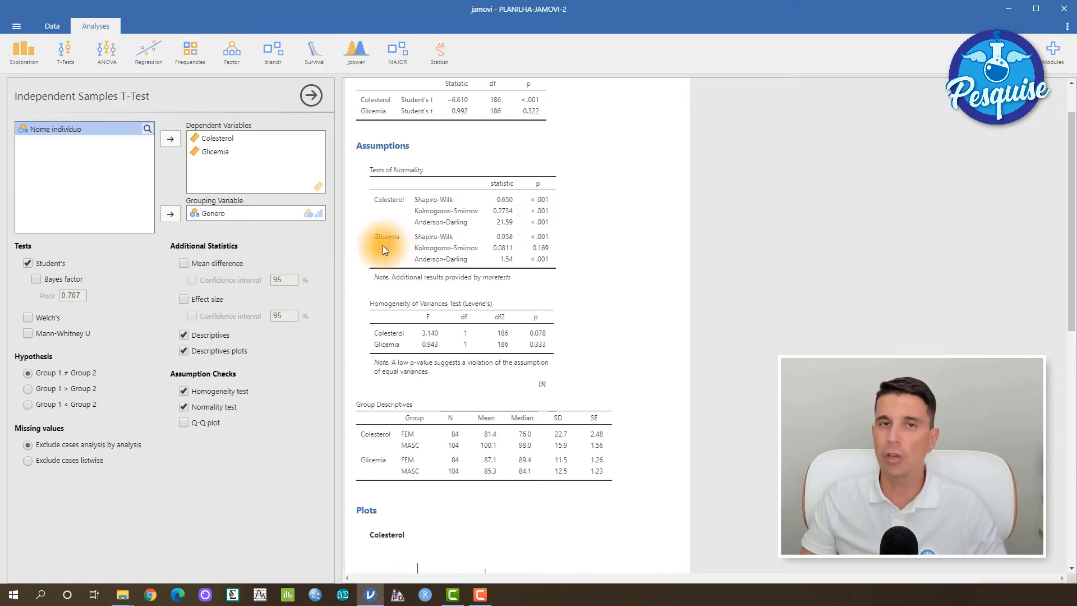
Add the Mann-Whitney U test alongside Student's test and review its results together with the assumption checks
click(27, 334)
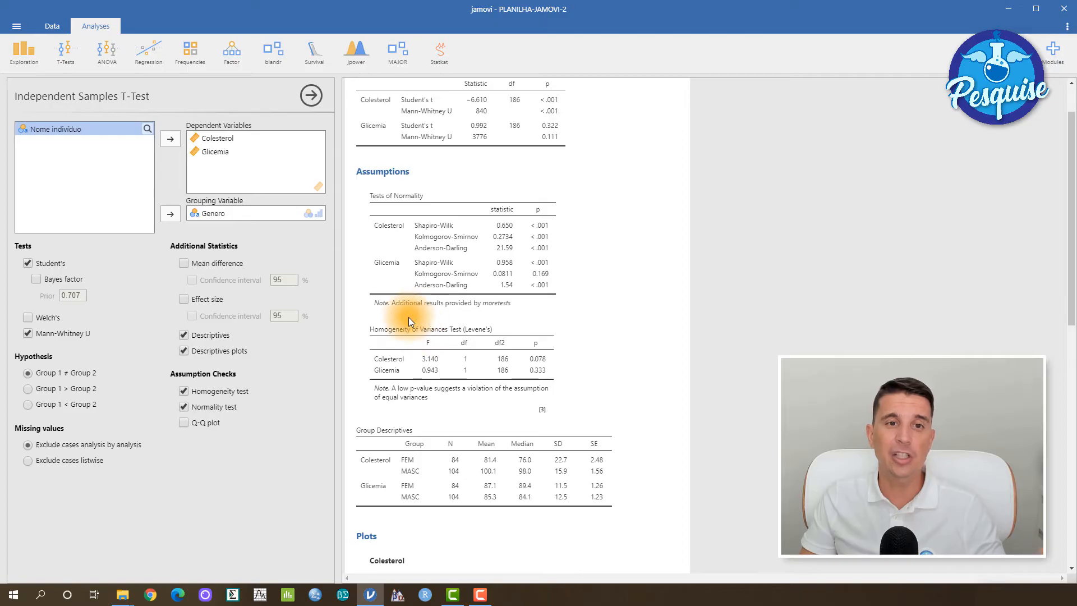
scroll(446, 214, up, 2)
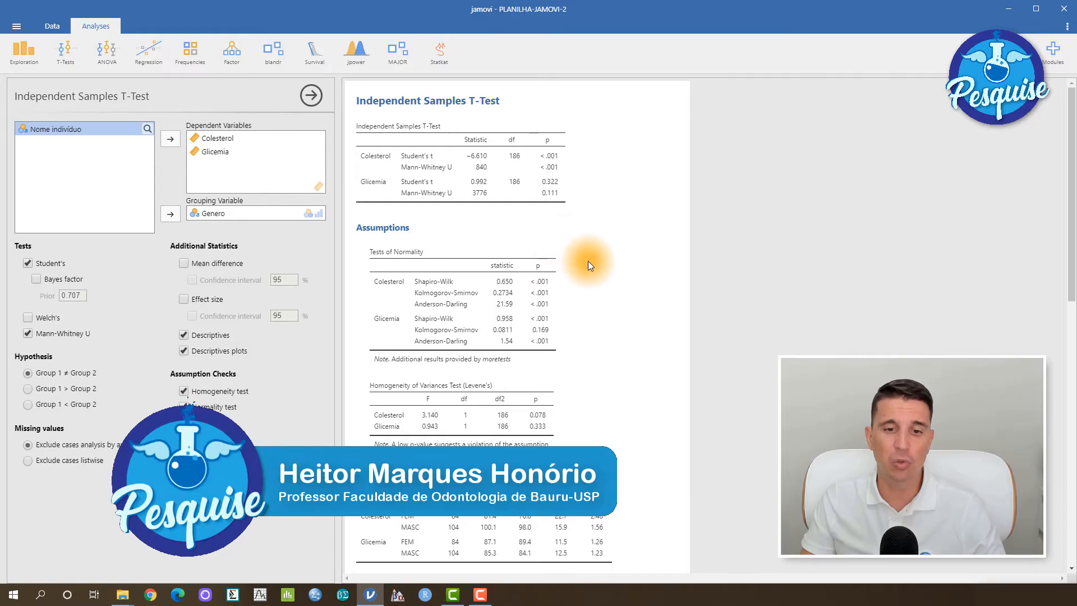
scroll(588, 261, down, 1)
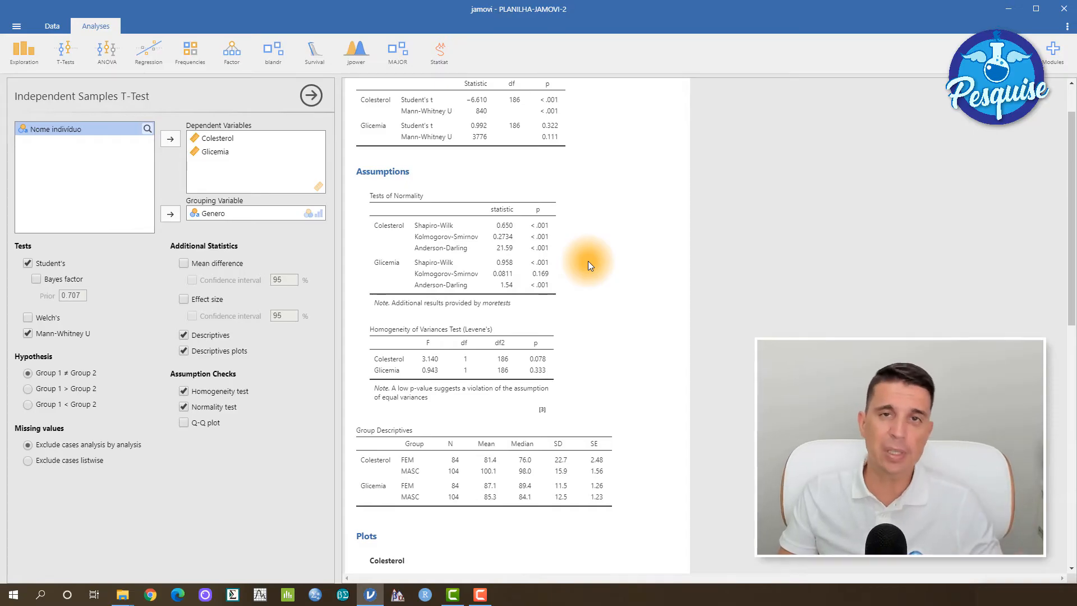
scroll(529, 456, down, 1)
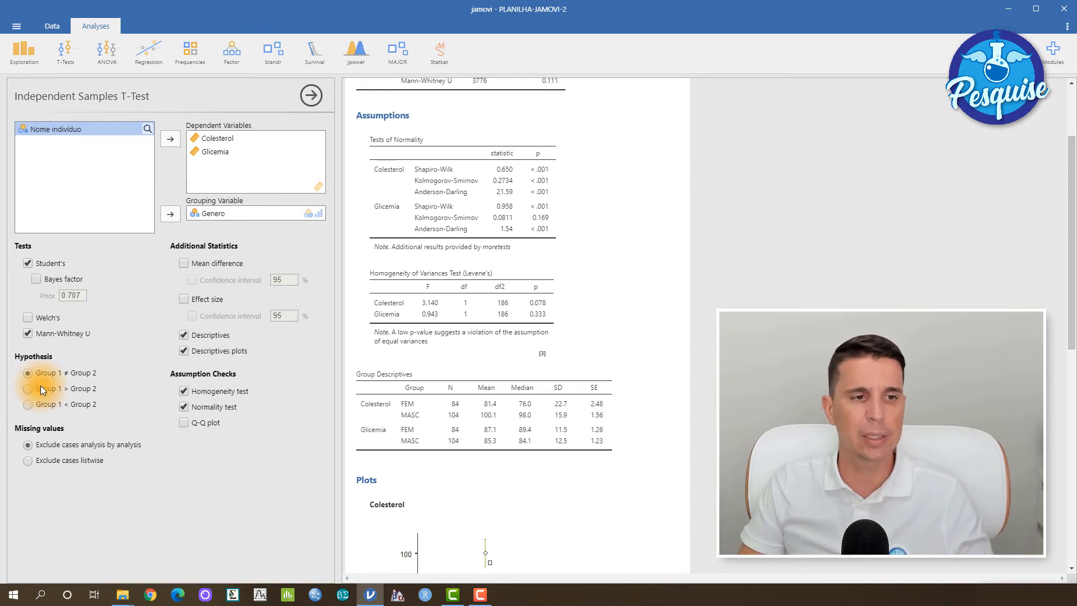
Try the one-sided hypotheses Group 1 > Group 2 and Group 1 < Group 2, returning to Group 1 ≠ Group 2
click(30, 388)
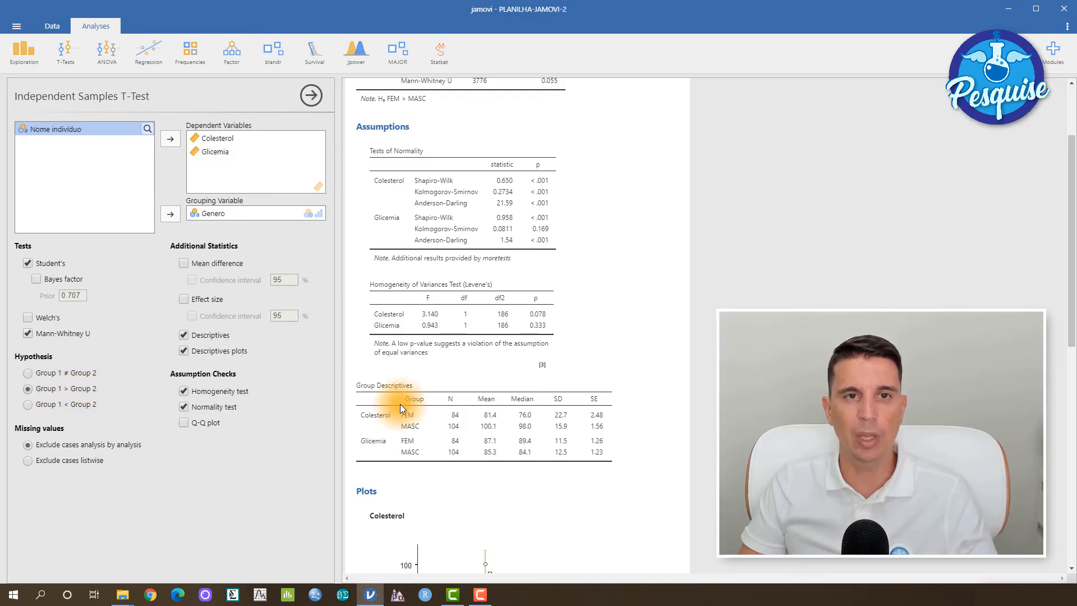
scroll(400, 404, up, 2)
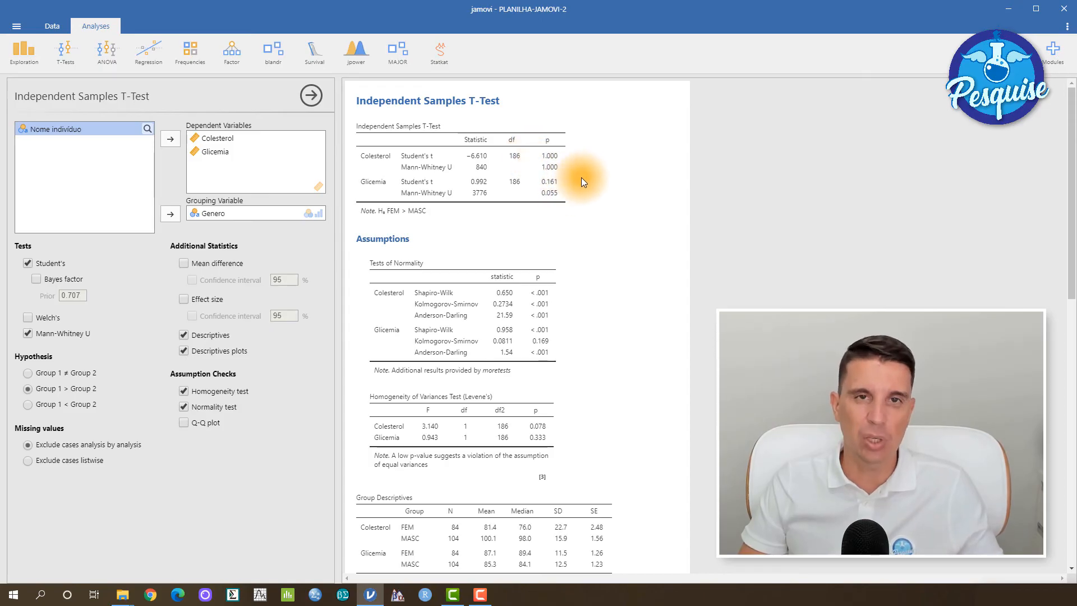
click(28, 404)
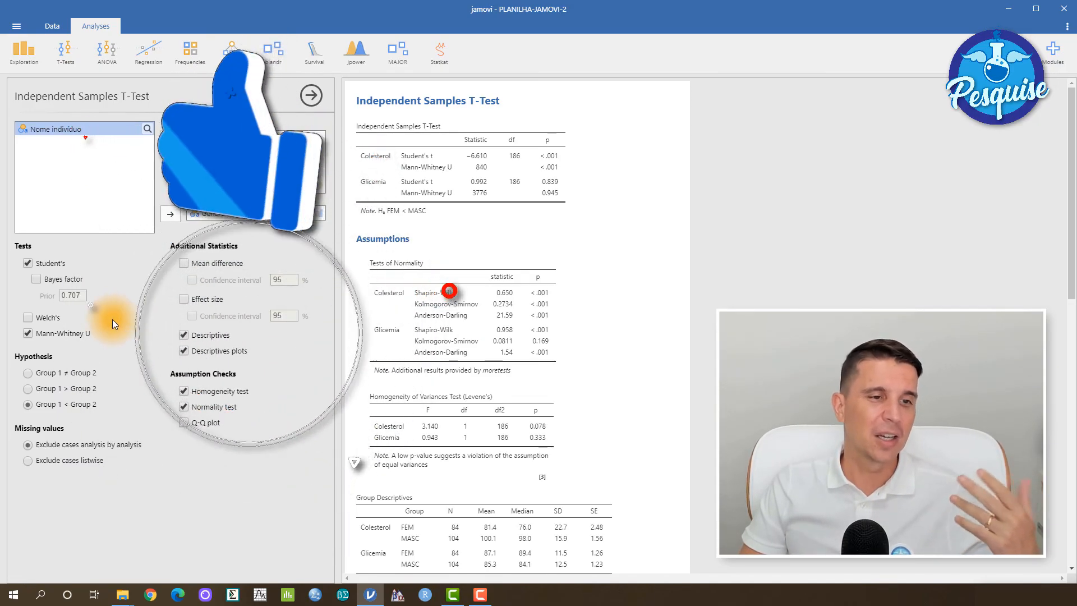
click(29, 373)
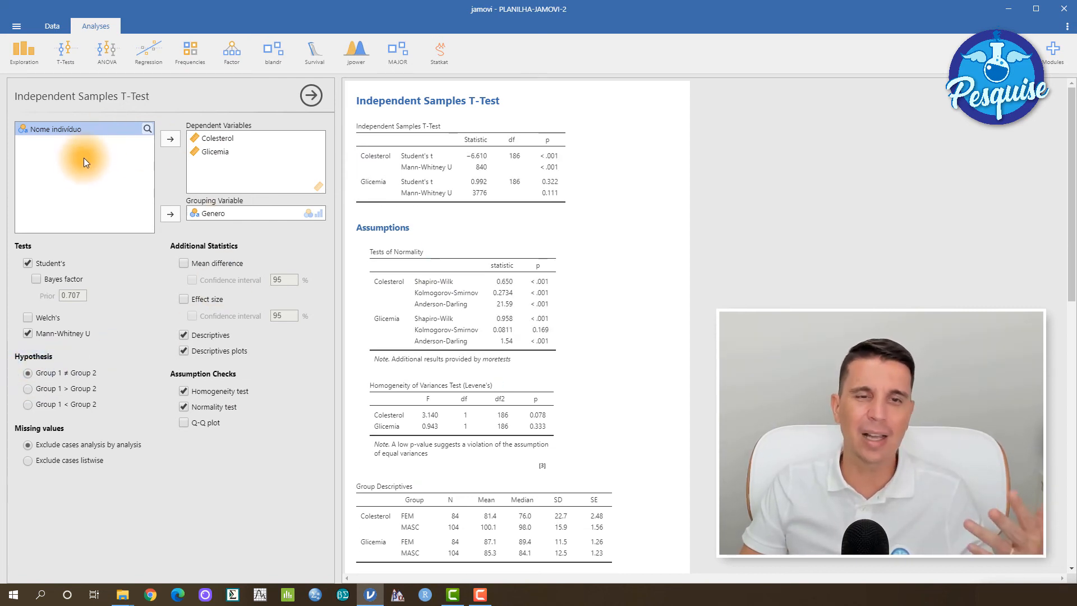
scroll(546, 249, down, 5)
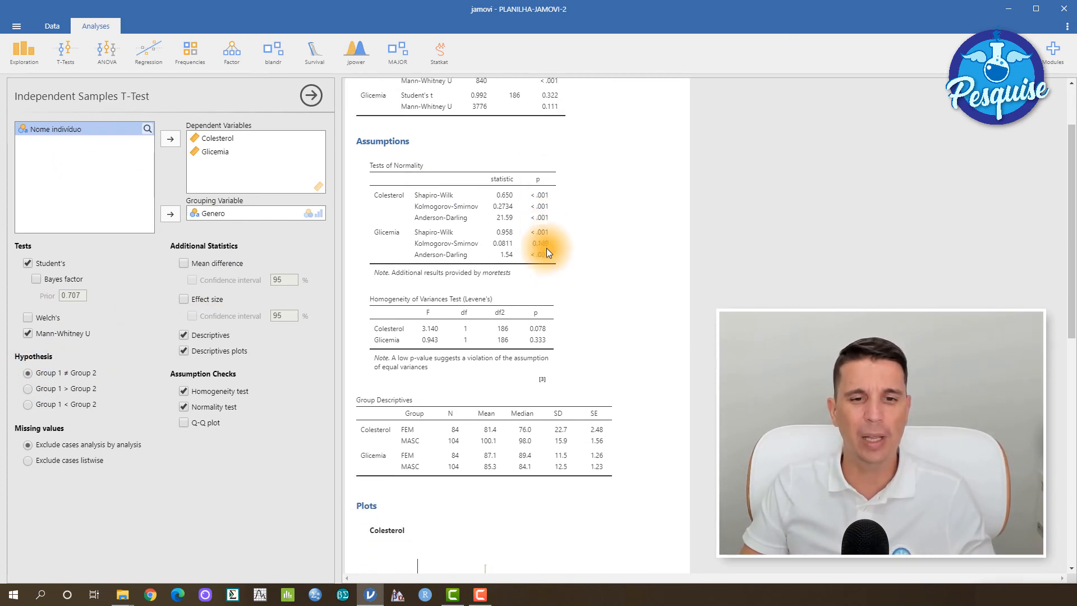
scroll(546, 248, up, 5)
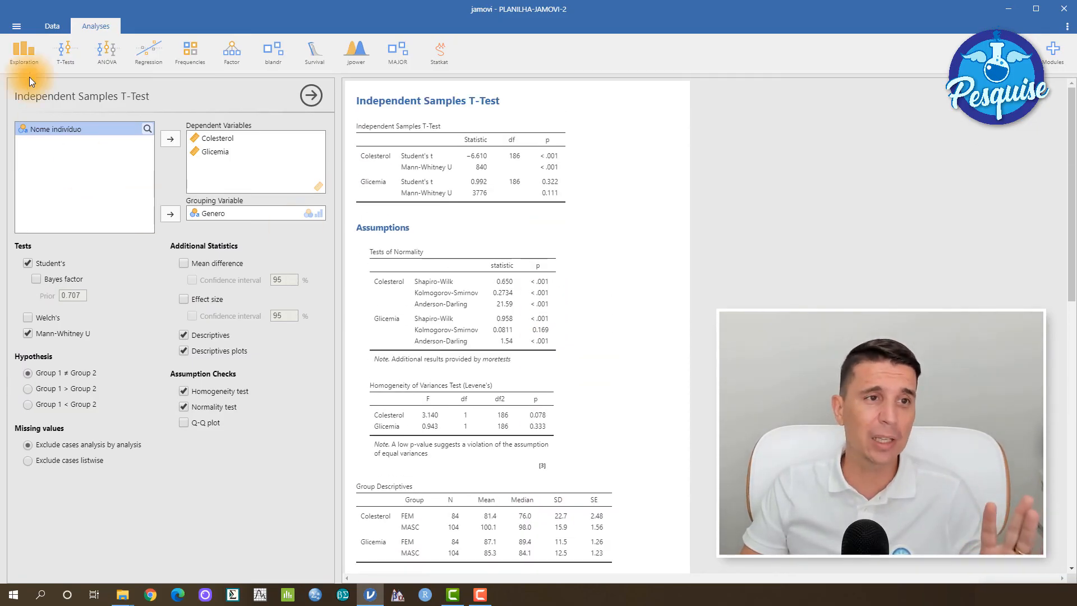
Create a Descriptives analysis of Colesterol and Glicemia split by Genero, with the plot options expanded
click(30, 52)
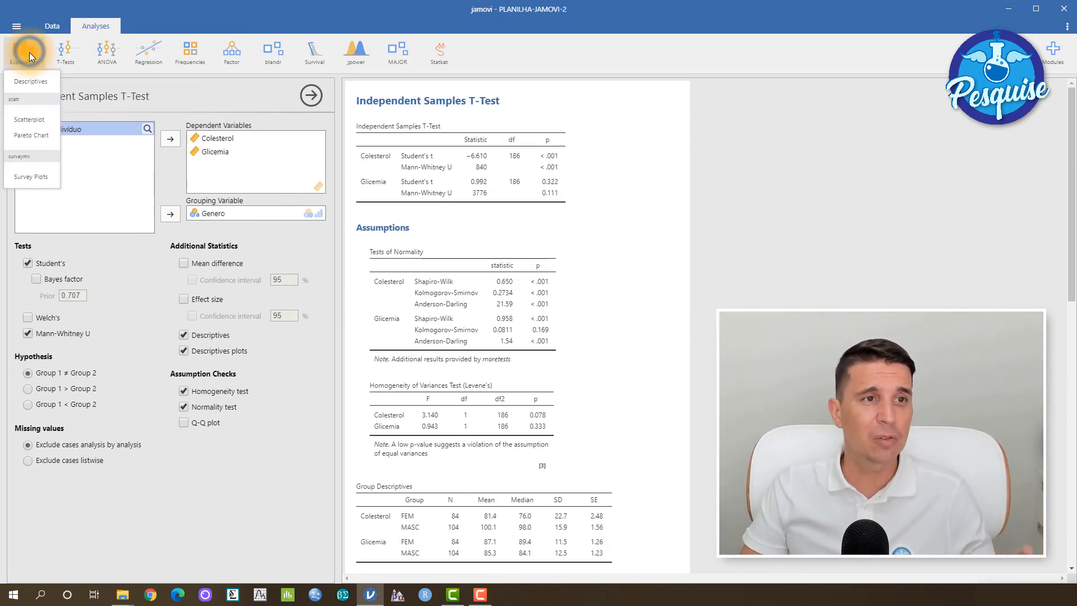
click(33, 83)
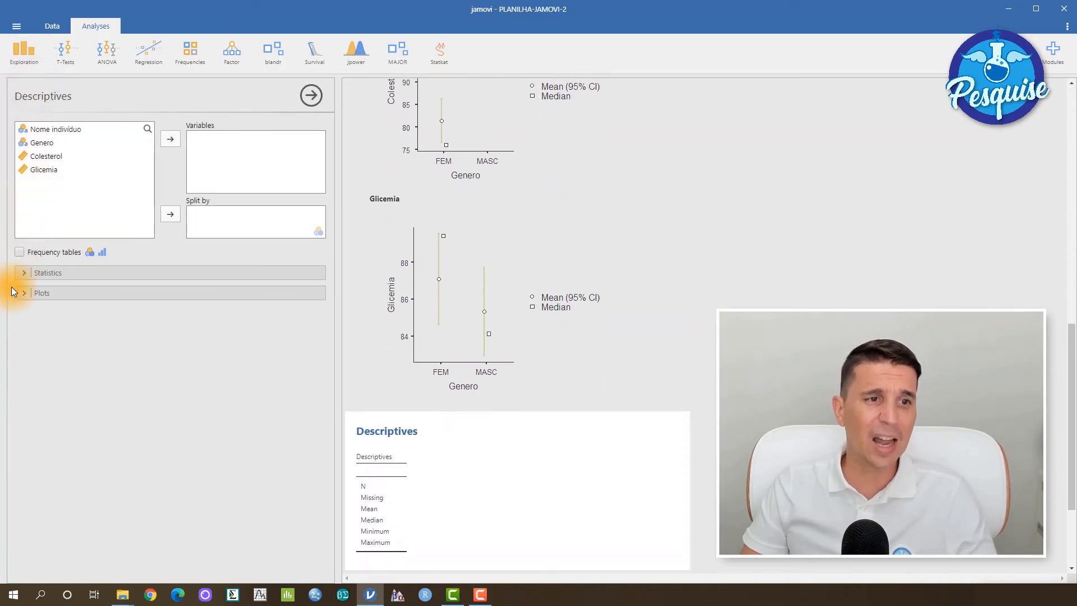
click(25, 293)
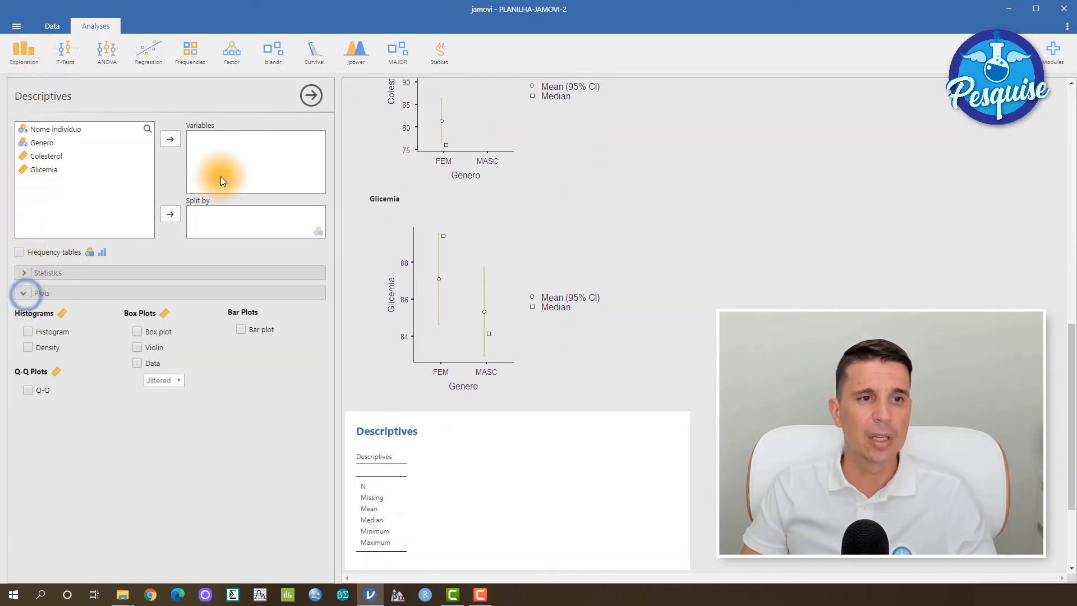
click(32, 142)
click(170, 214)
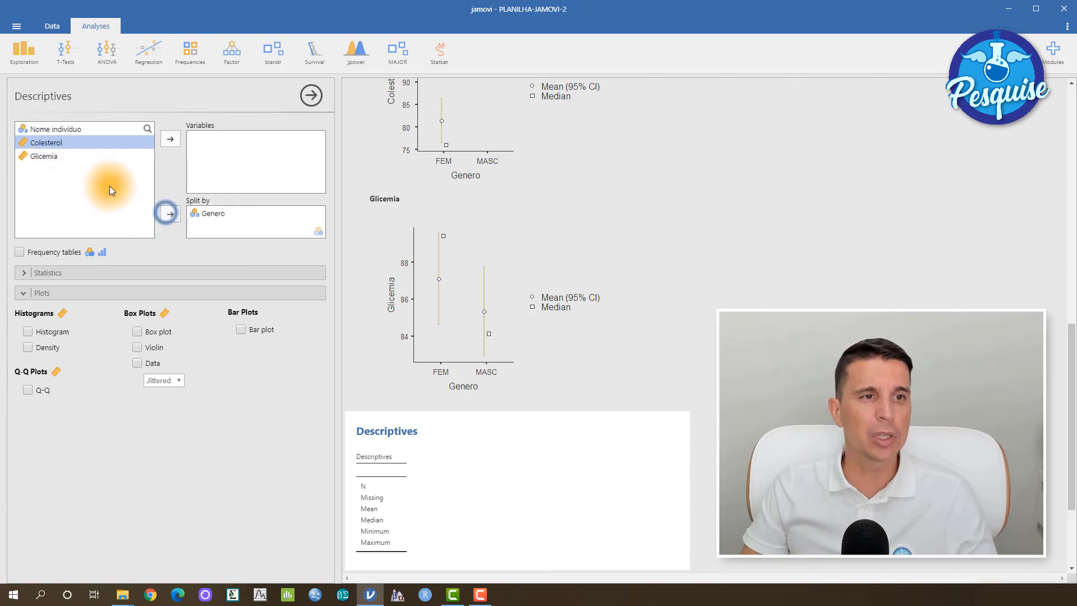
click(62, 144)
shift+click(57, 154)
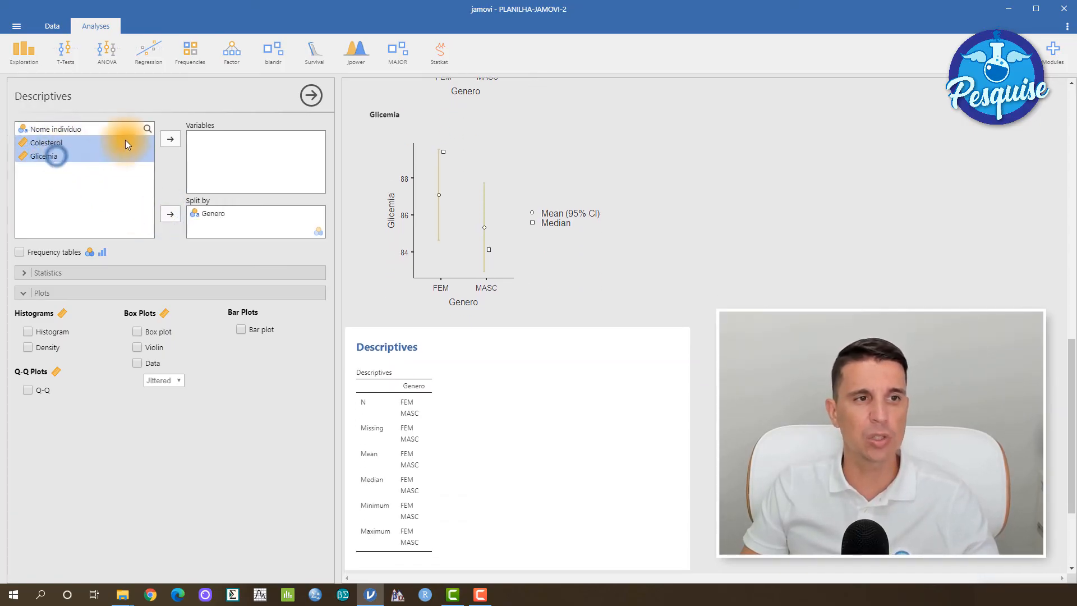
click(171, 139)
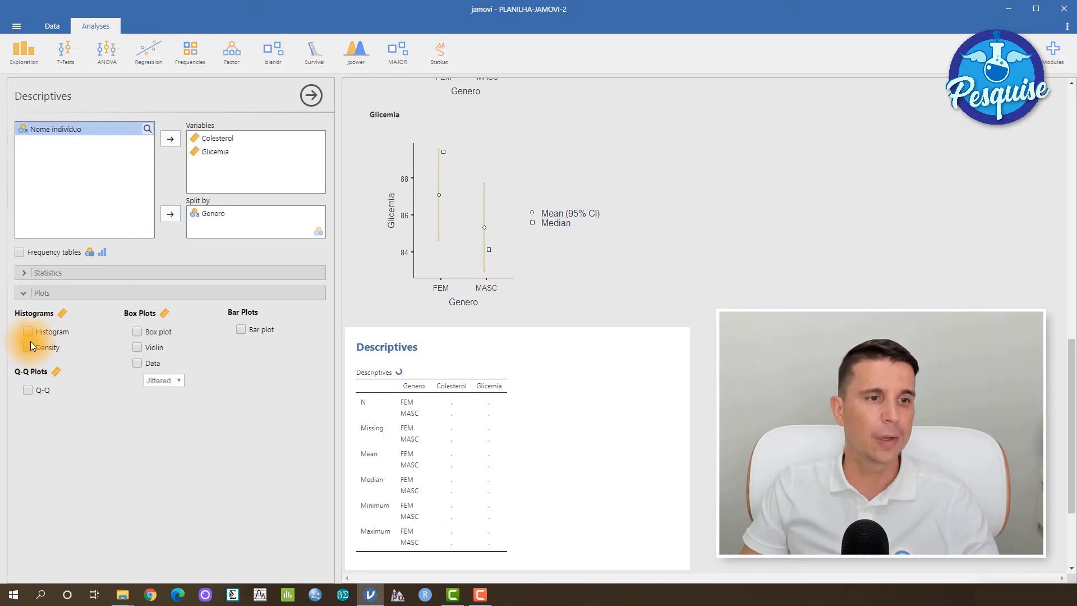
Add bar plots of Colesterol and Glicemia by Genero to the Descriptives analysis and compare the FEM and MASC bars
click(240, 329)
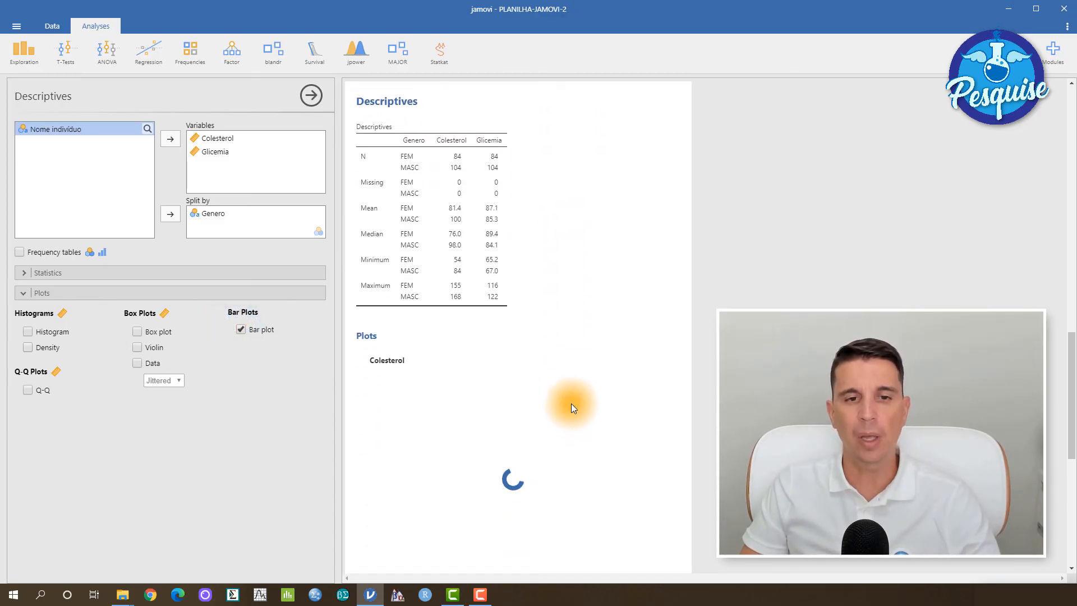
scroll(614, 363, down, 5)
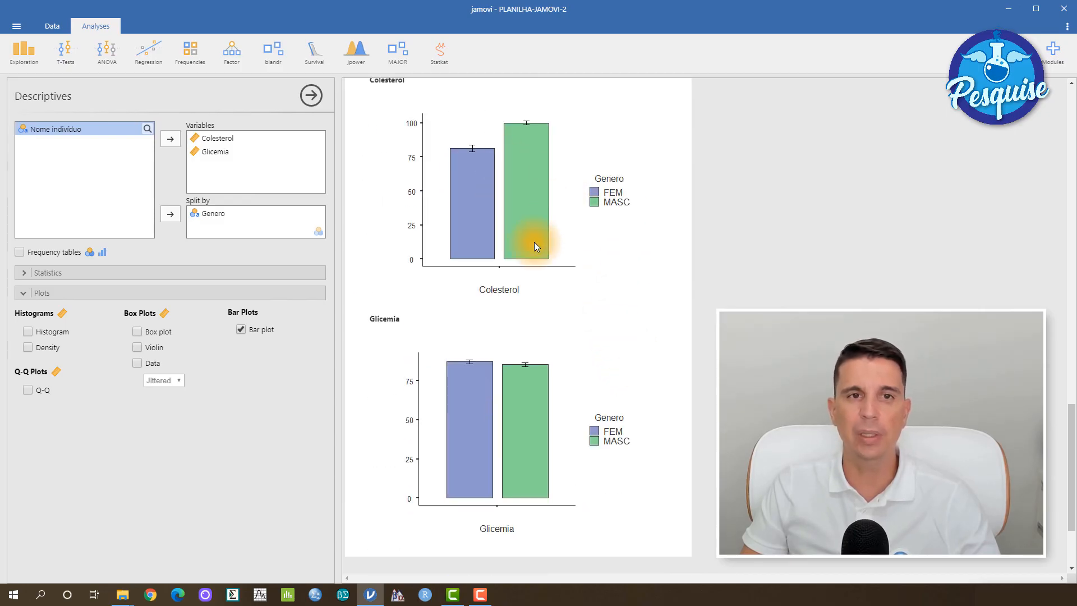
scroll(535, 242, up, 1)
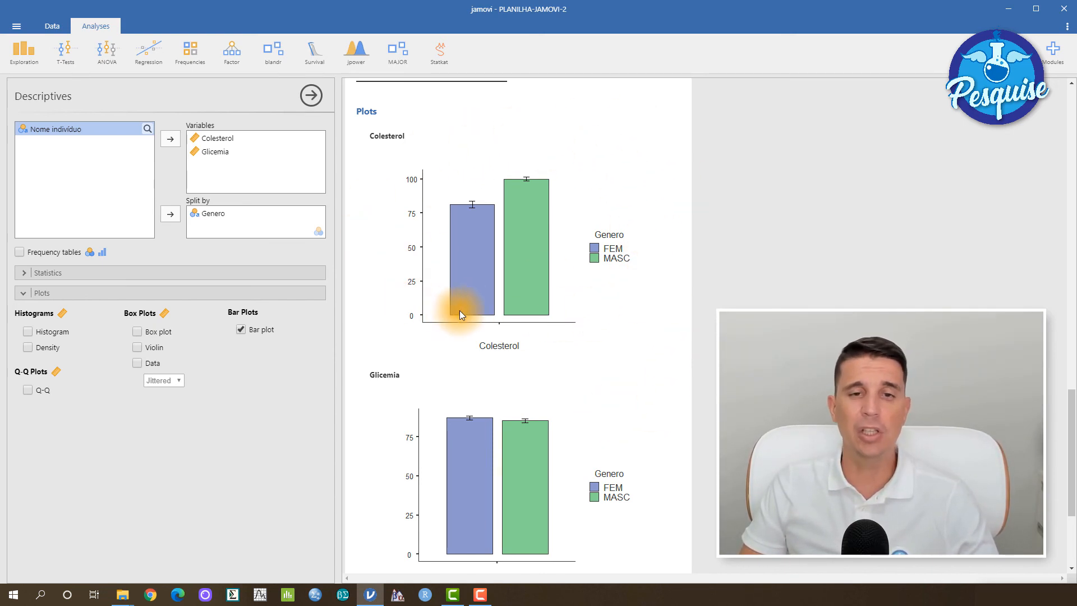
Add box plots of Colesterol and Glicemia by Genero, examine them, and return to the Independent Samples T-Test results
click(138, 331)
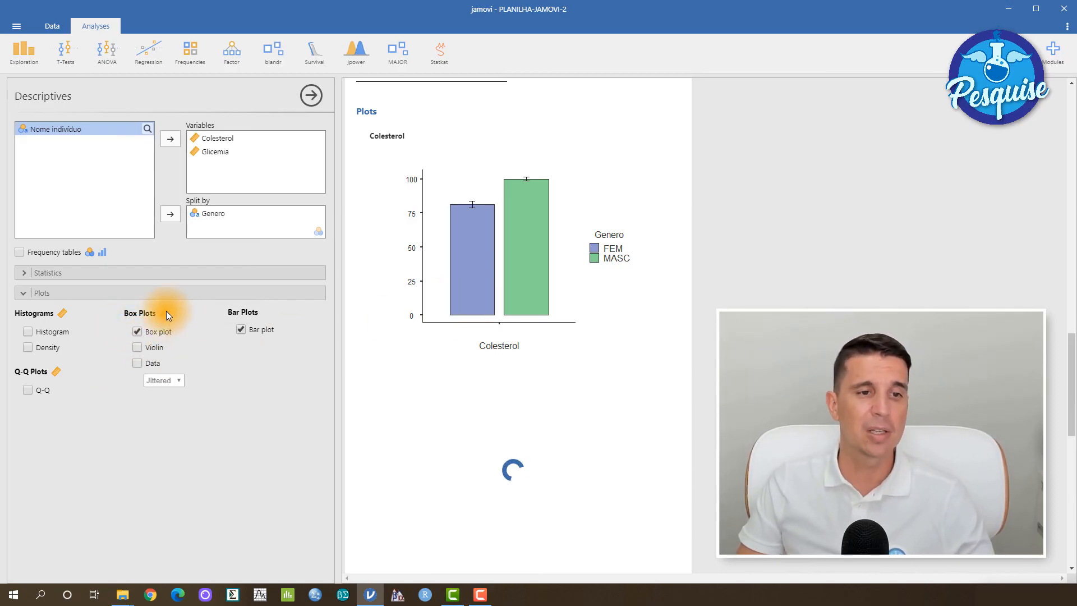
scroll(592, 425, down, 4)
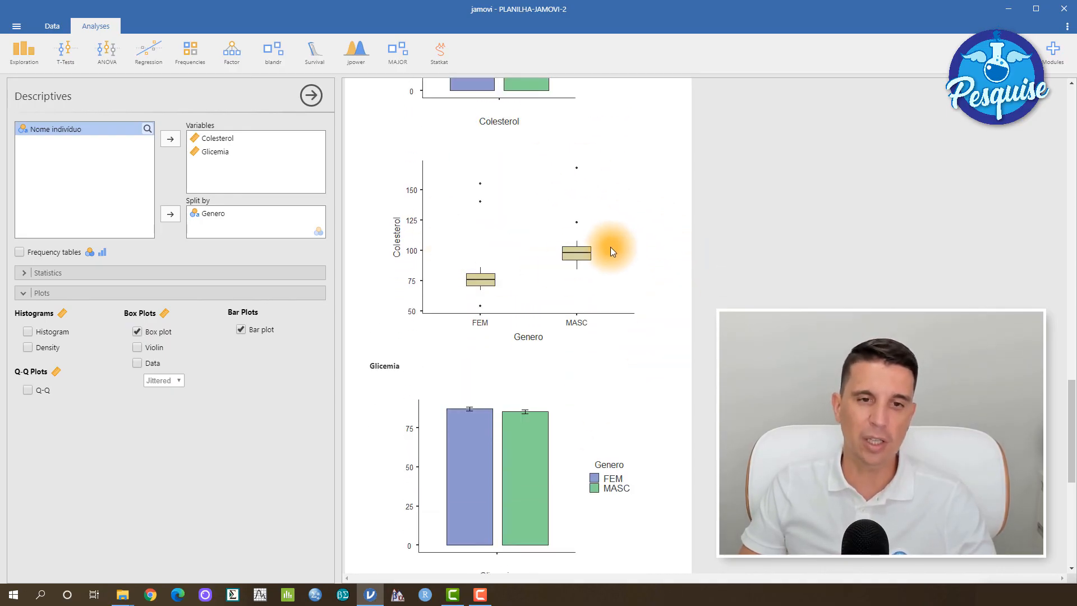
scroll(540, 330, down, 6)
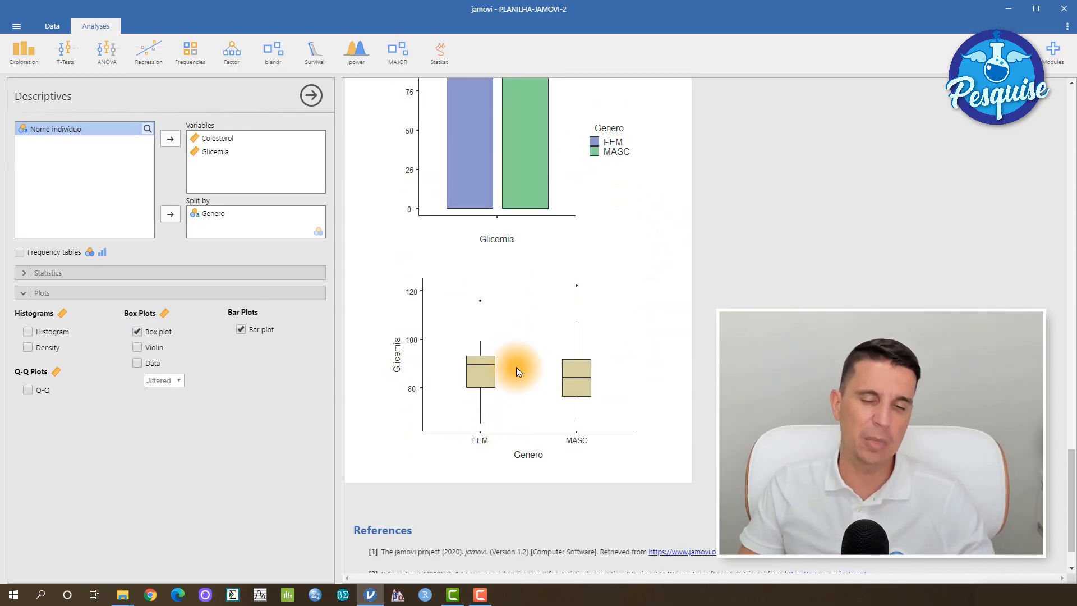
scroll(531, 369, up, 6)
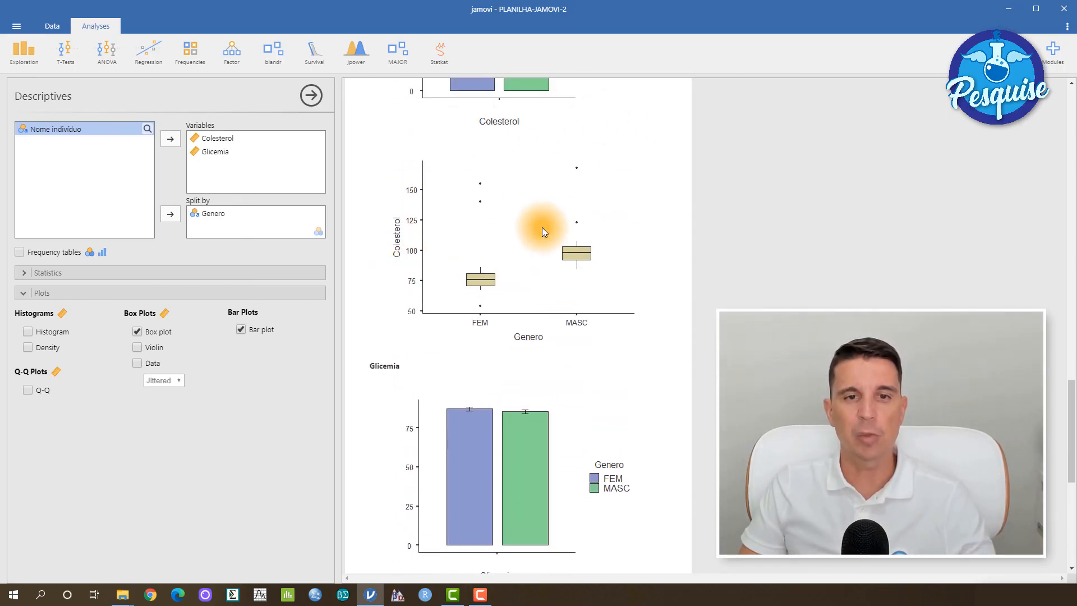
scroll(481, 287, up, 1)
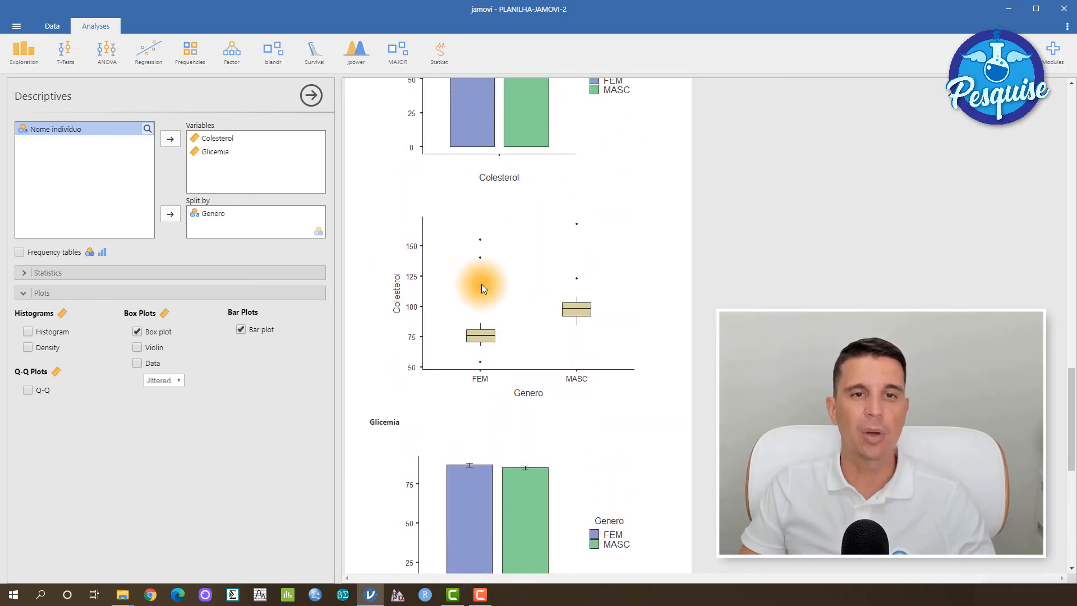
scroll(533, 336, up, 14)
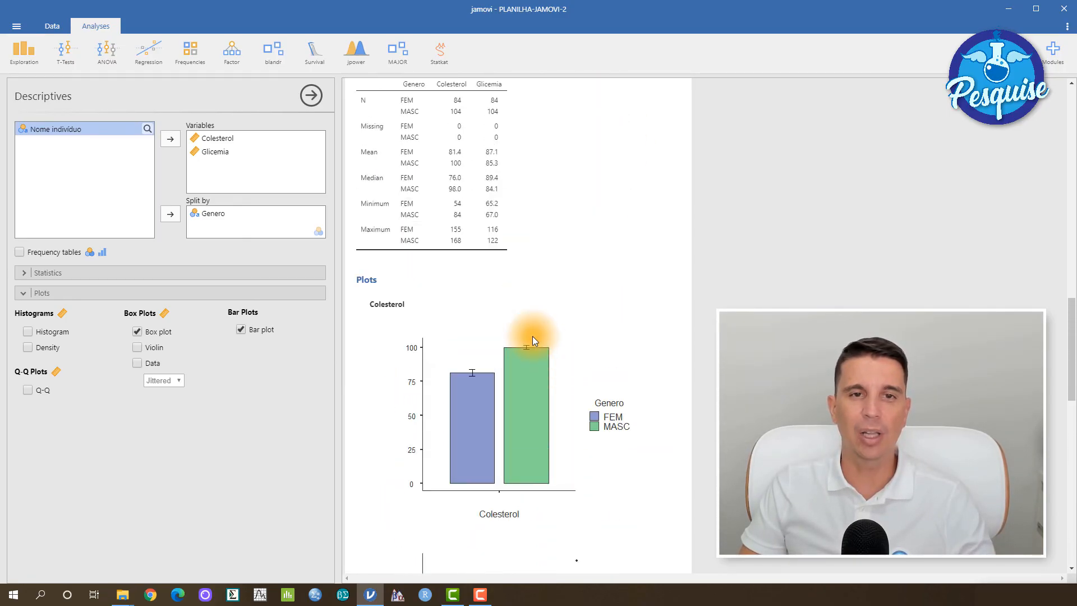
scroll(533, 336, up, 11)
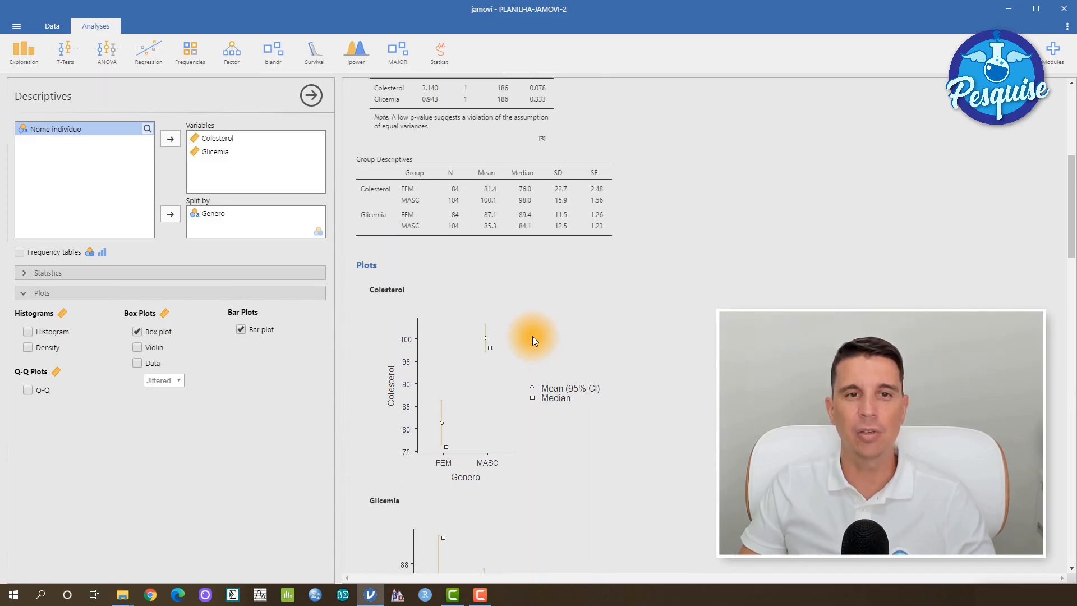
scroll(533, 339, up, 1)
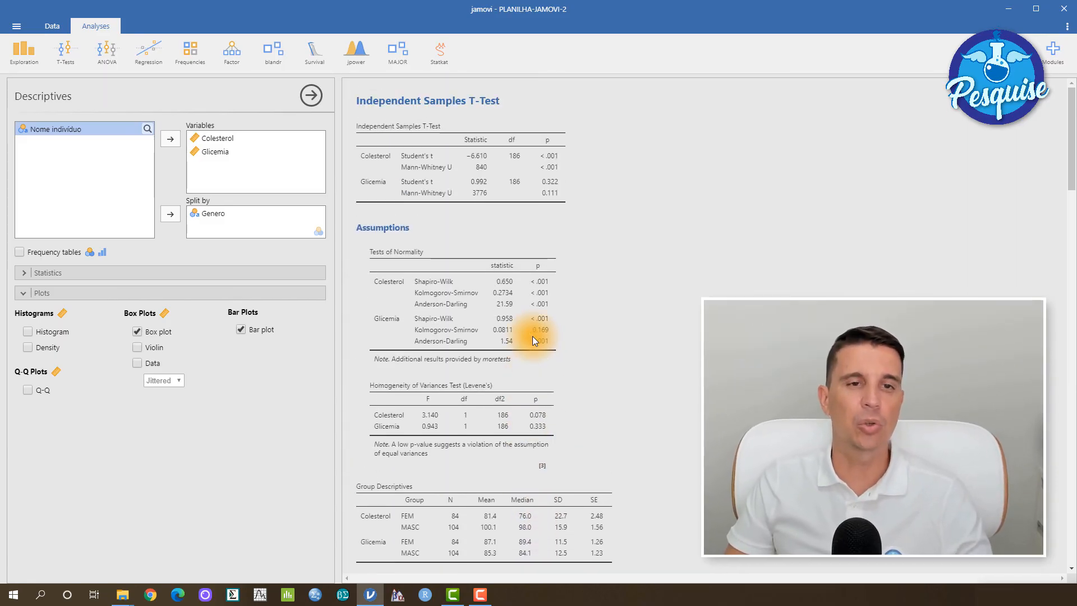